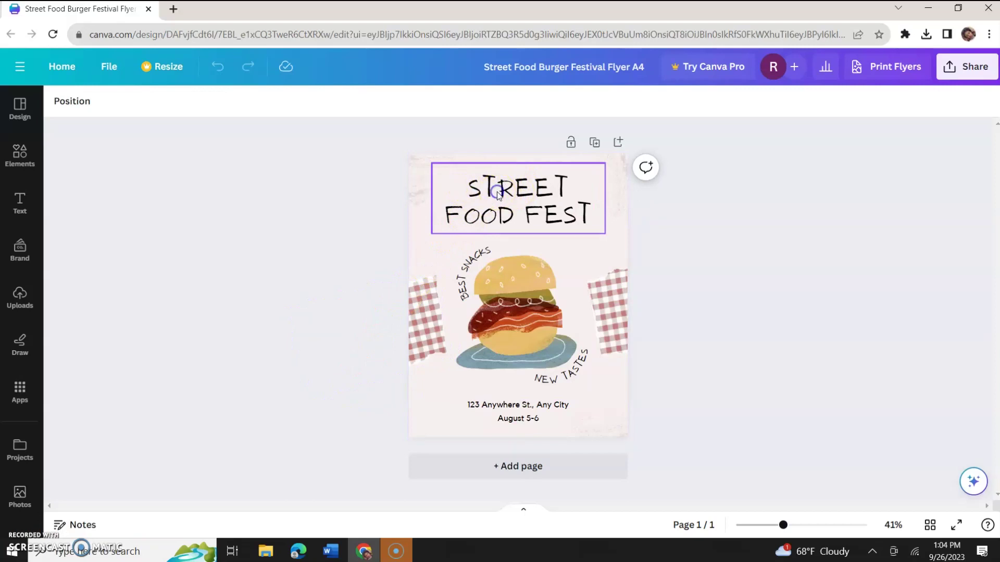
# Check the STREET FOOD FEST heading's font (Antio, 103), then switch to the blank Word document
pyautogui.click(496, 192)
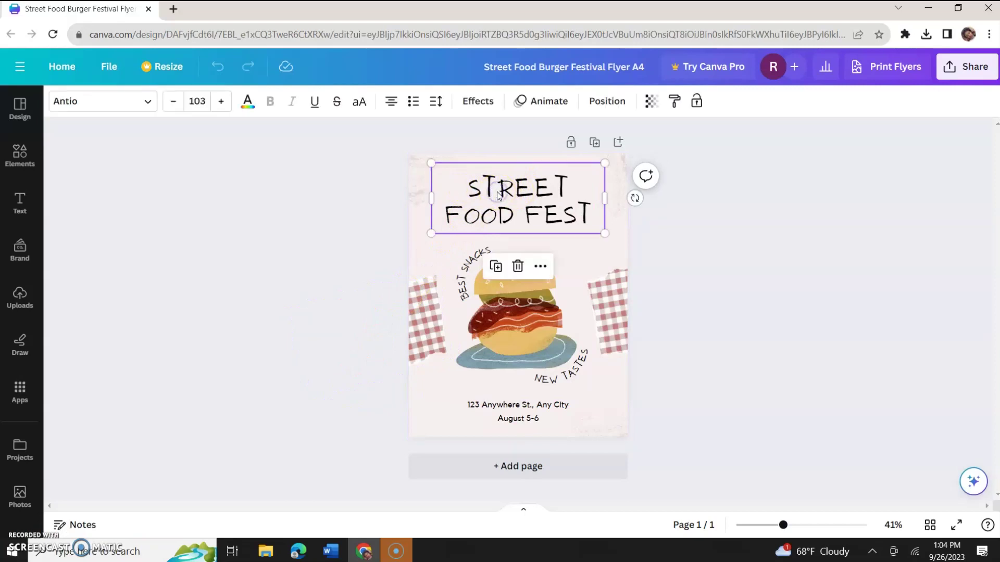
pyautogui.click(331, 553)
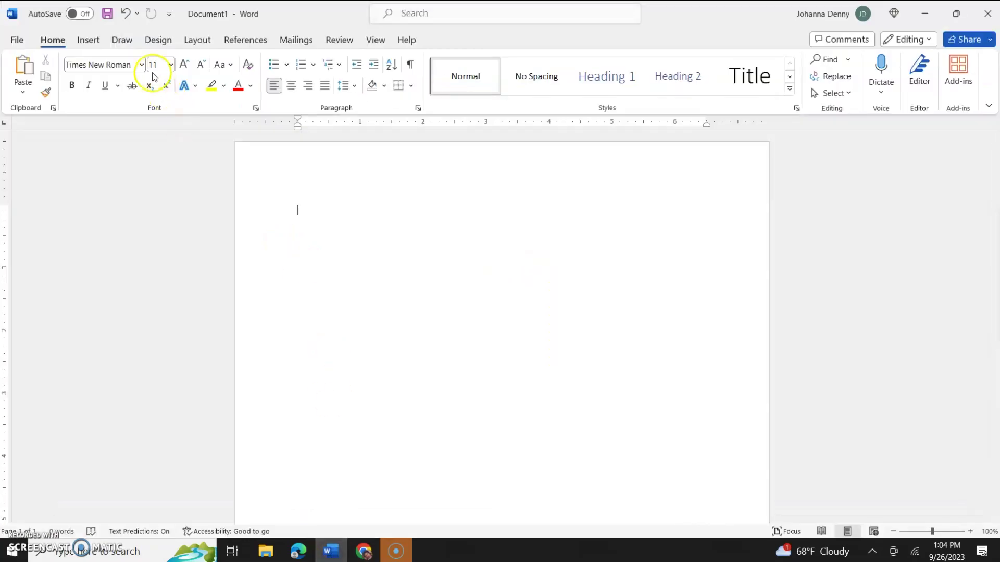
pyautogui.click(141, 65)
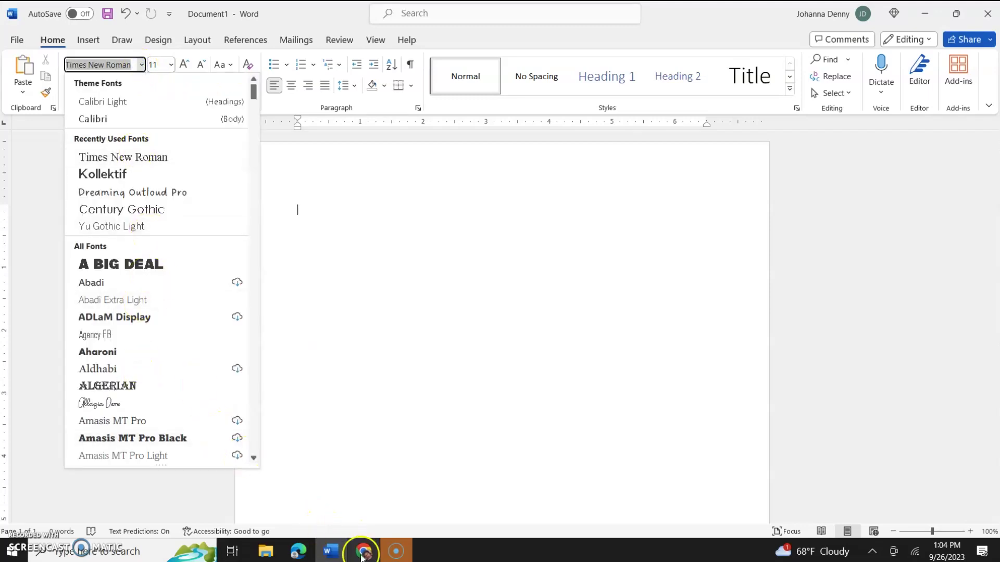
pyautogui.click(363, 553)
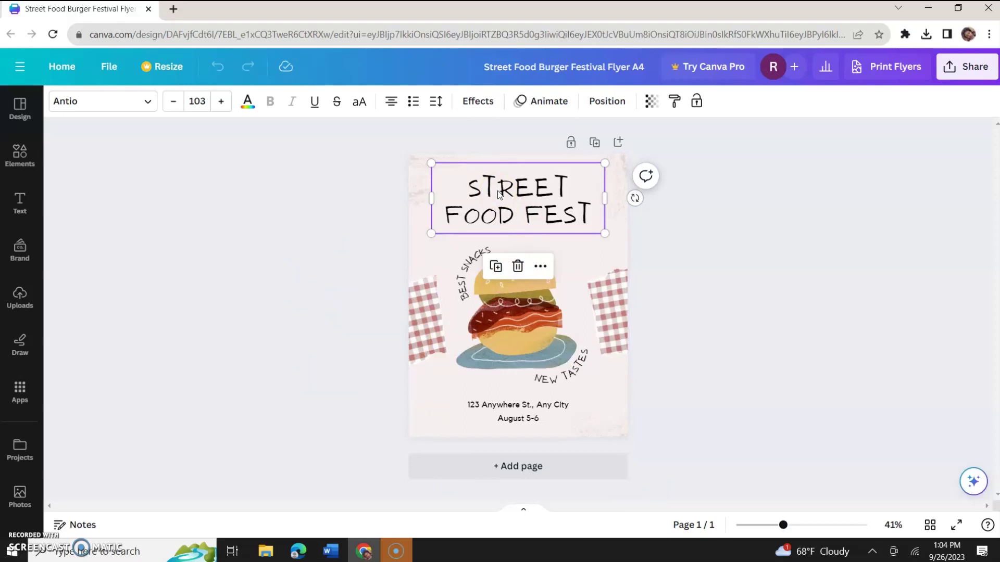
pyautogui.click(299, 237)
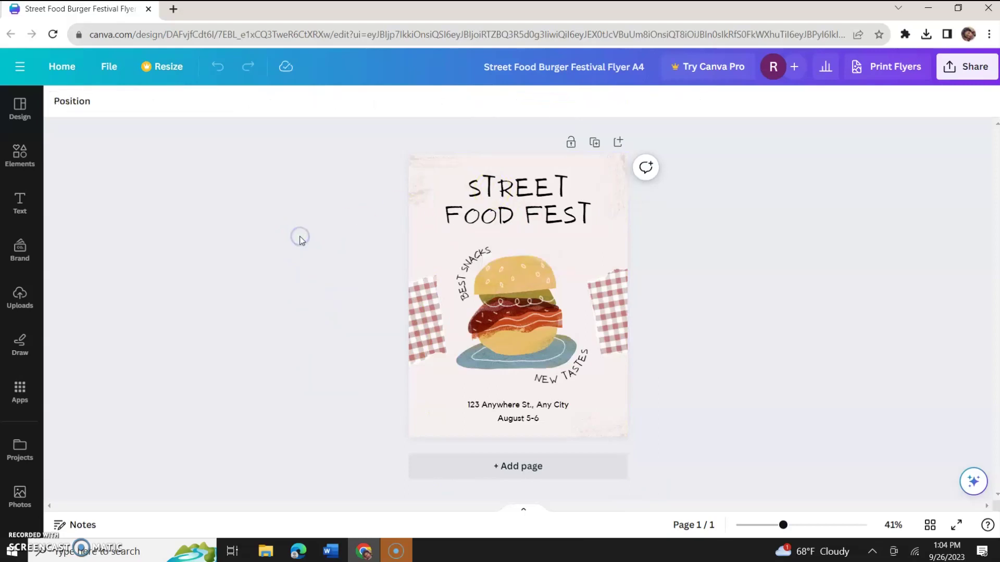
pyautogui.click(492, 195)
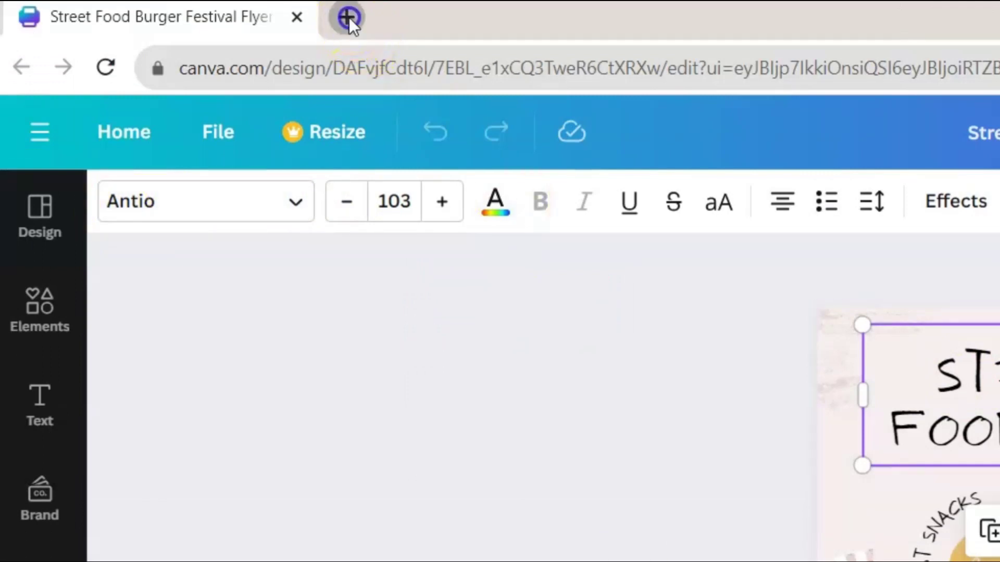
pyautogui.click(348, 17)
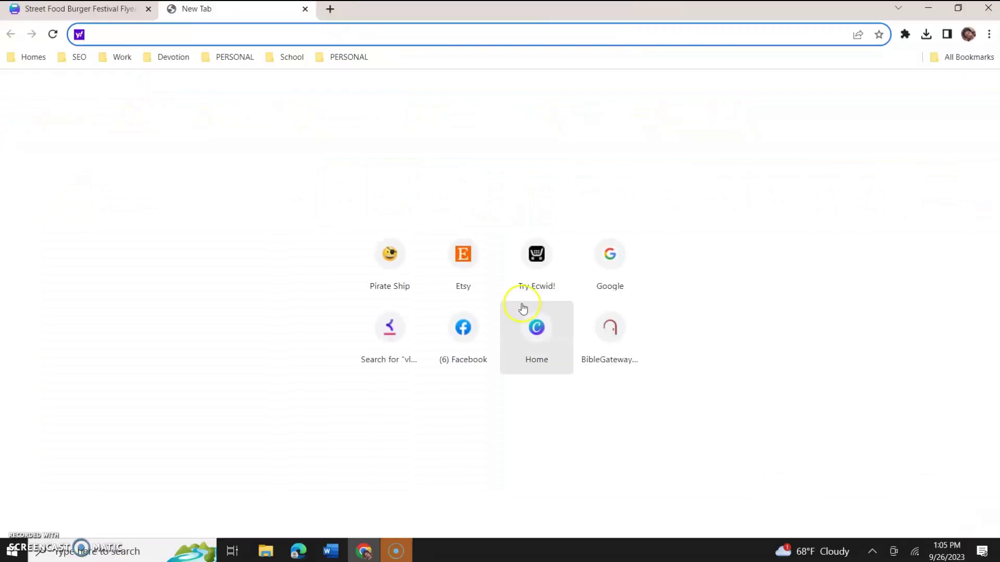
# Search Google for 'antio font' after confirming the font name on the Canva flyer
pyautogui.click(615, 264)
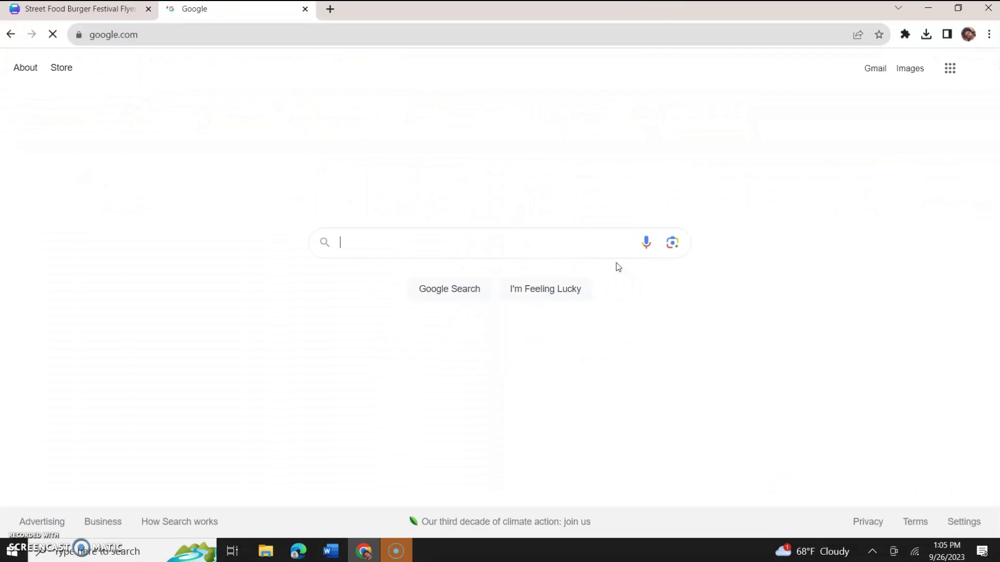
pyautogui.click(105, 10)
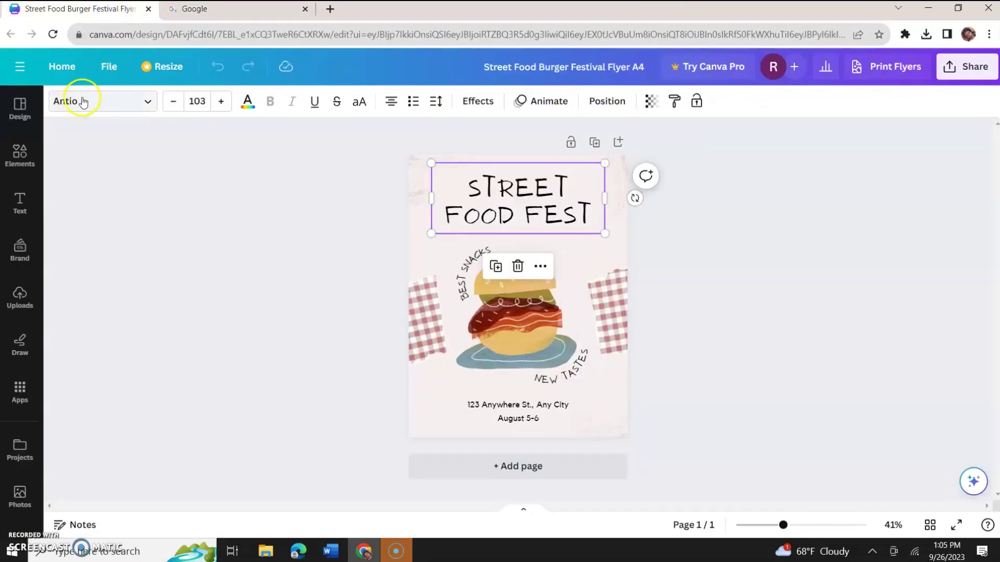
pyautogui.click(229, 11)
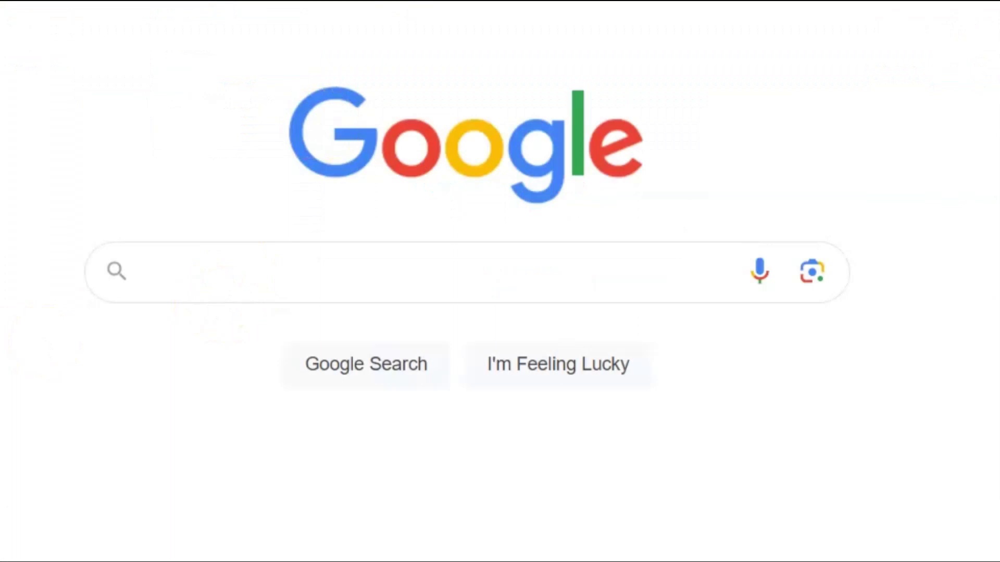
pyautogui.write('antio')
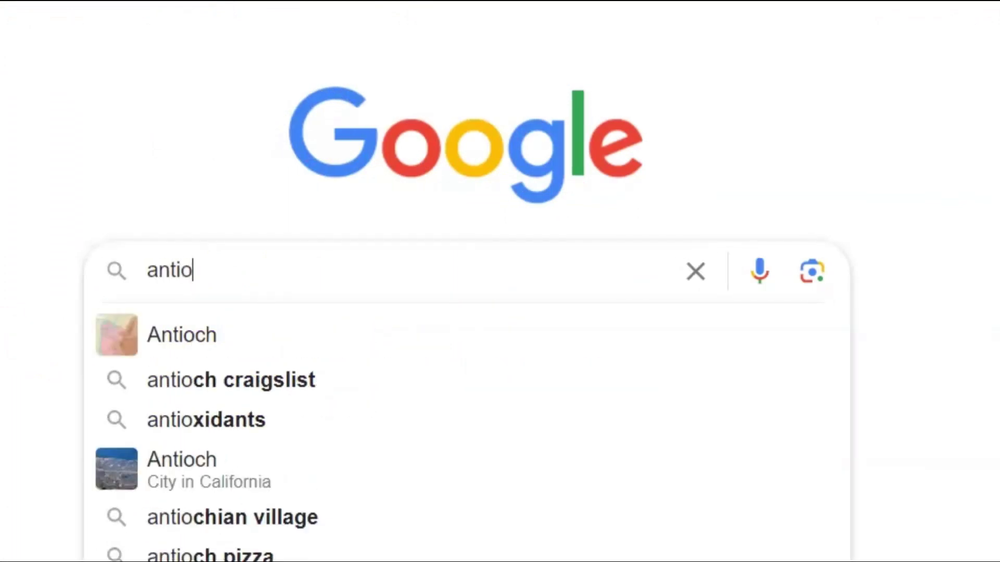
pyautogui.write(' font')
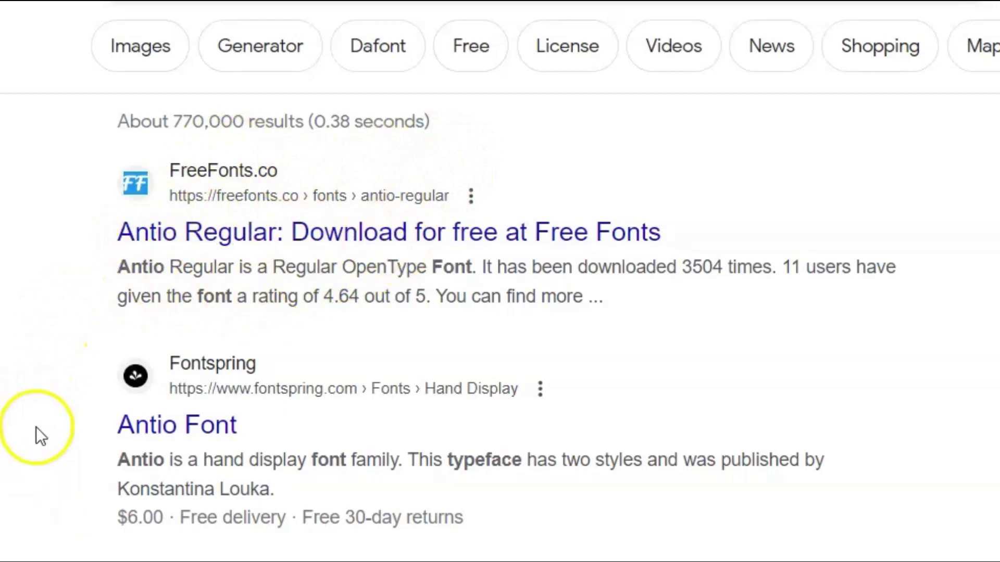
# Open the FreeFonts.co Antio Regular result and download the font
pyautogui.scroll(-7, 49, 412)
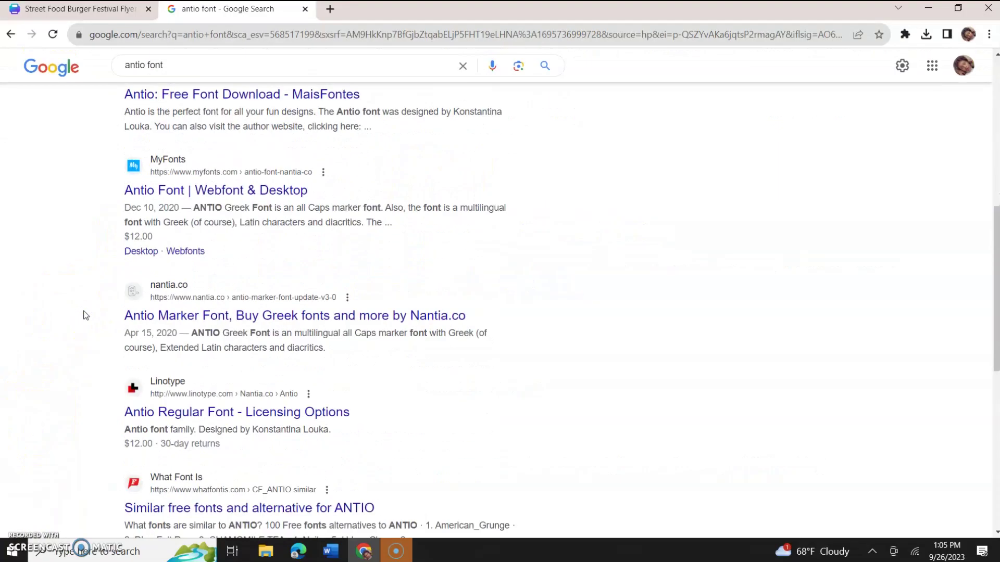
pyautogui.scroll(-4, 86, 316)
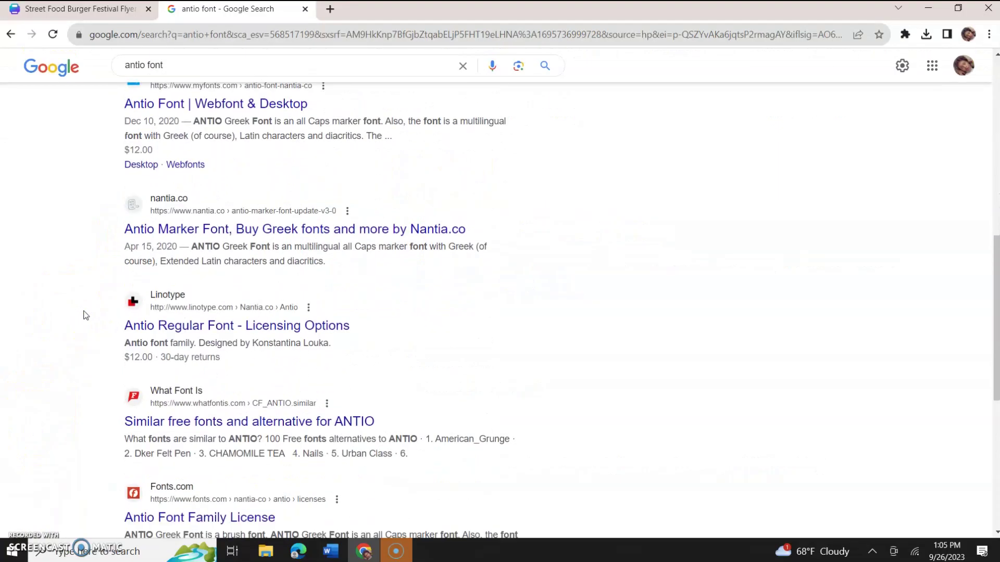
pyautogui.scroll(10, 86, 316)
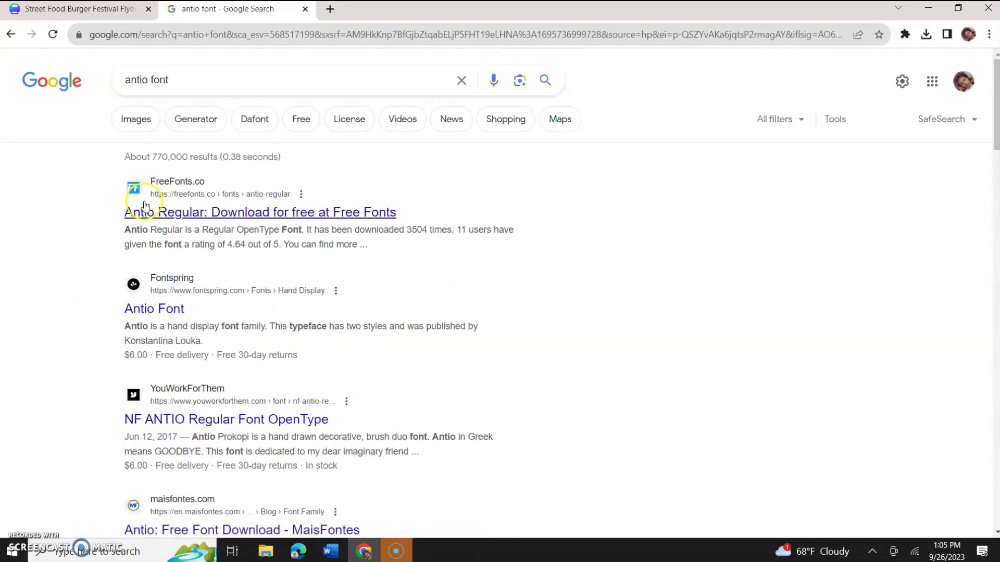
pyautogui.click(182, 186)
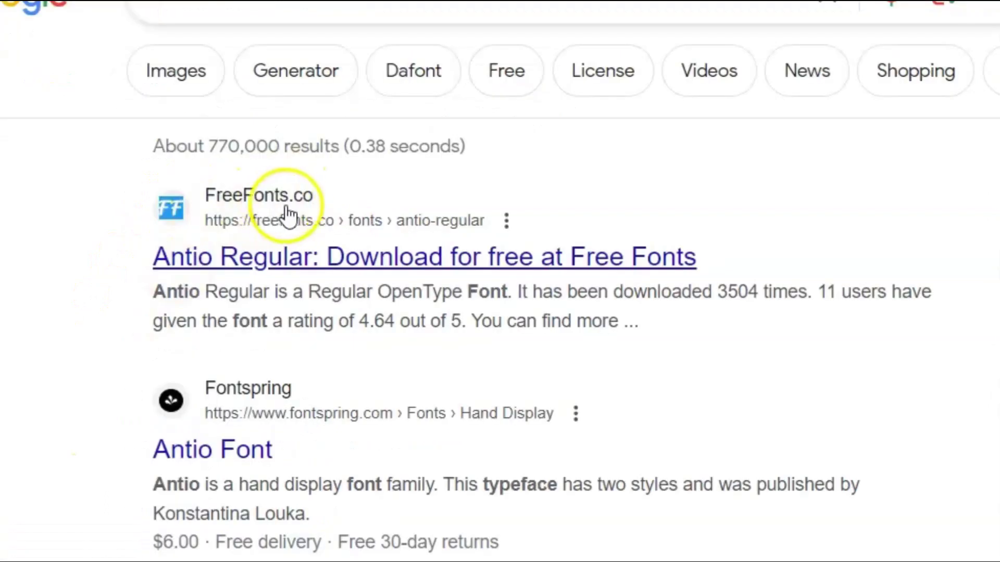
pyautogui.click(376, 266)
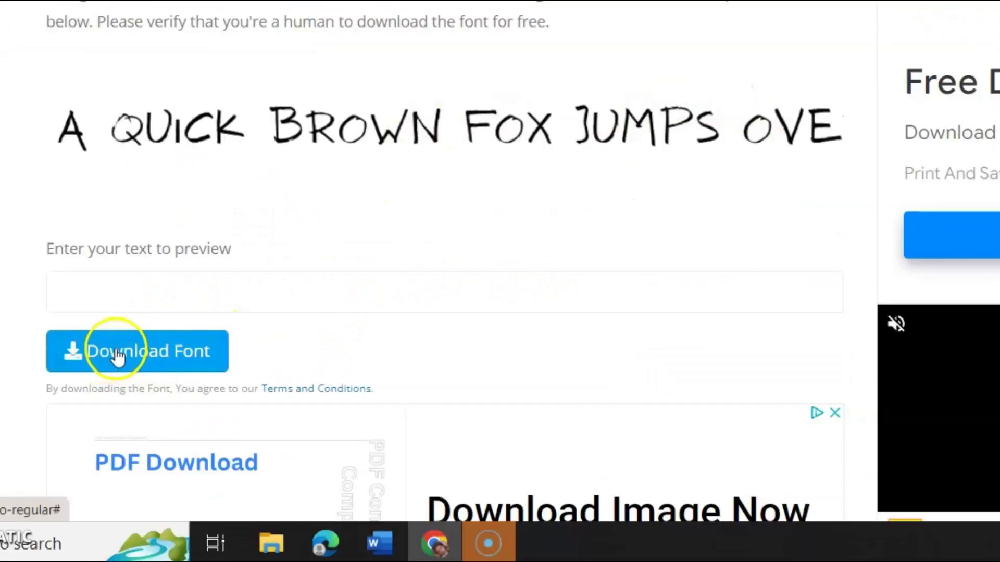
pyautogui.click(119, 357)
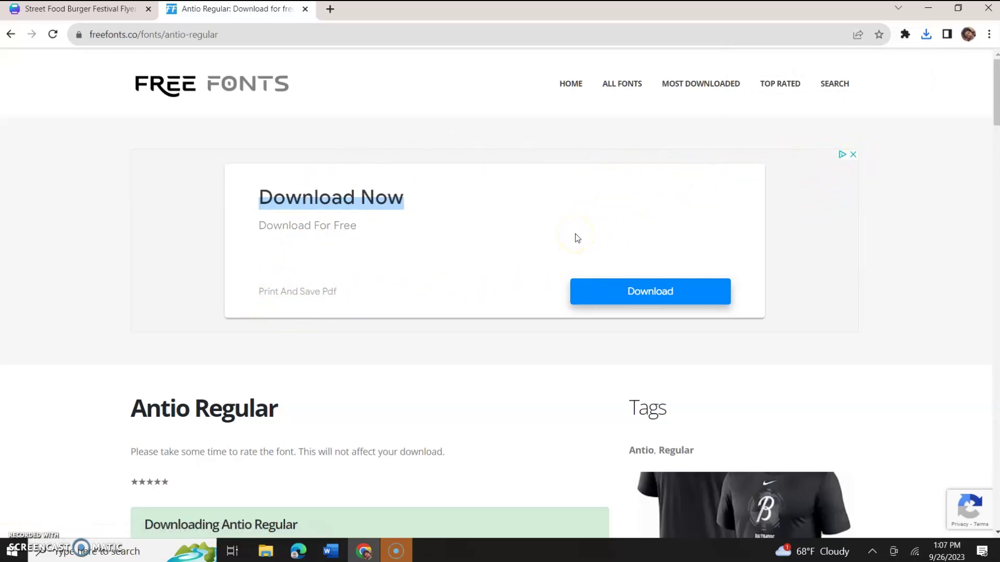
# Scroll the FreeFonts.co page down and back up to check the Antio Regular downloading notice
pyautogui.scroll(-4, 346, 390)
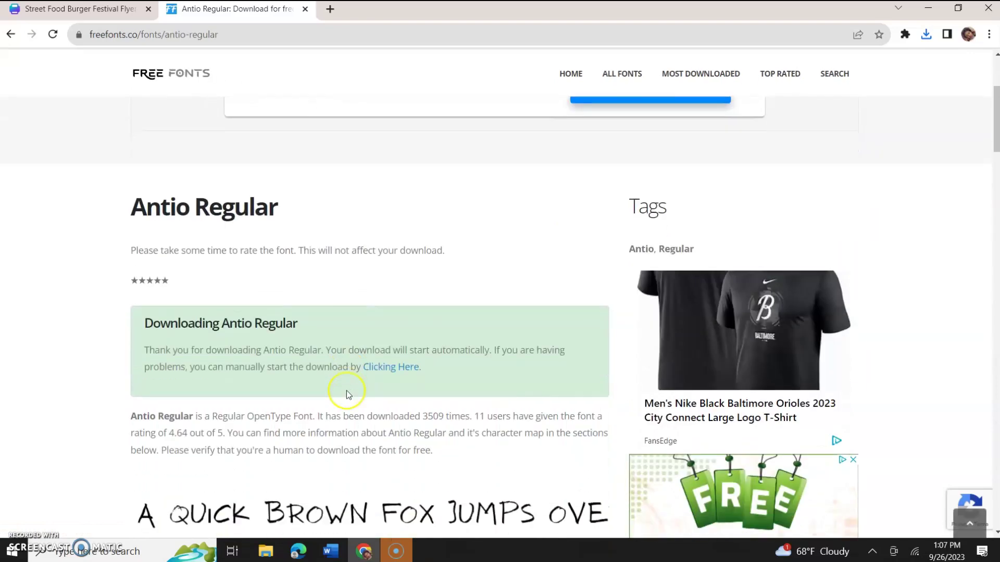
pyautogui.scroll(-4, 346, 390)
pyautogui.scroll(-1, 346, 395)
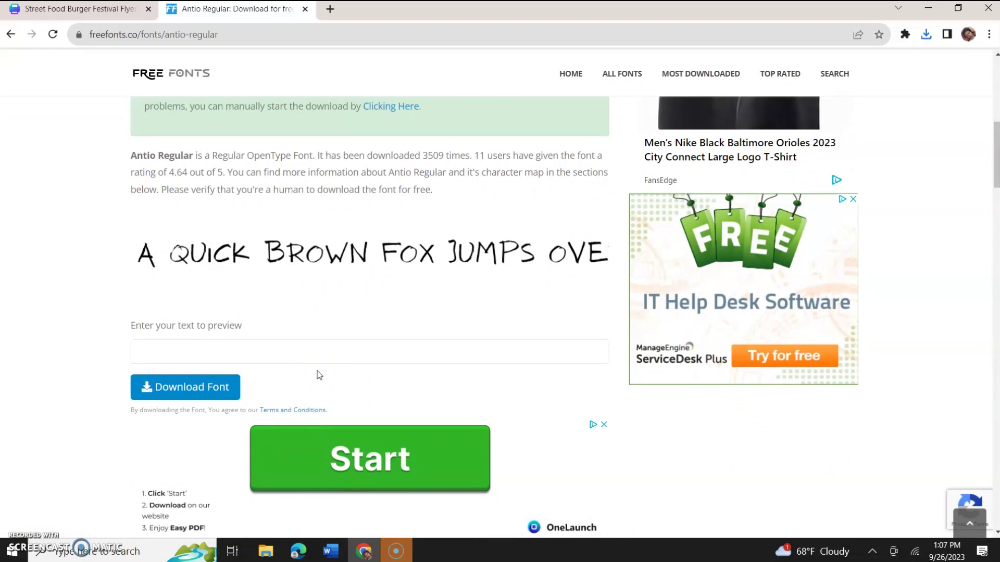
pyautogui.scroll(5, 317, 371)
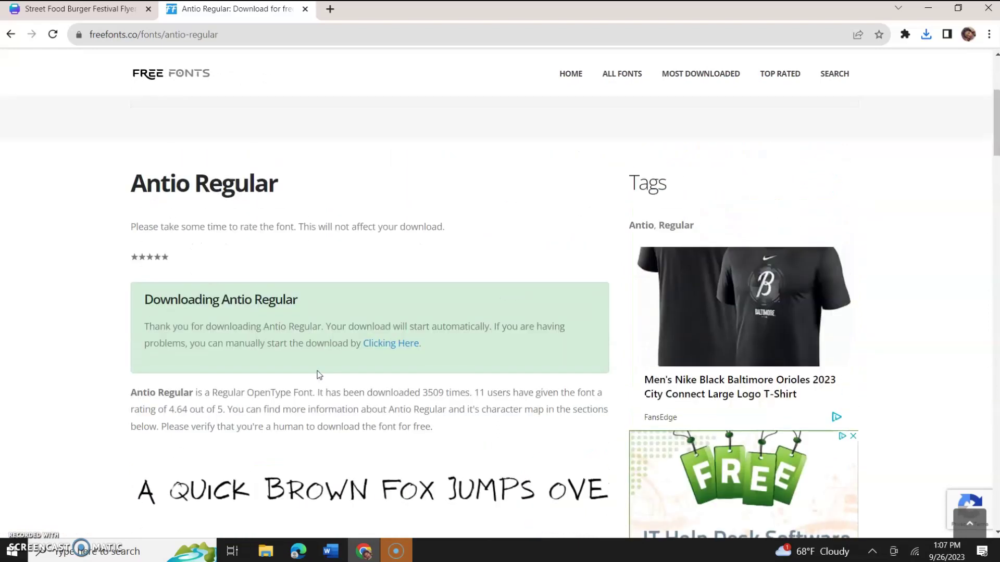
pyautogui.scroll(4, 317, 372)
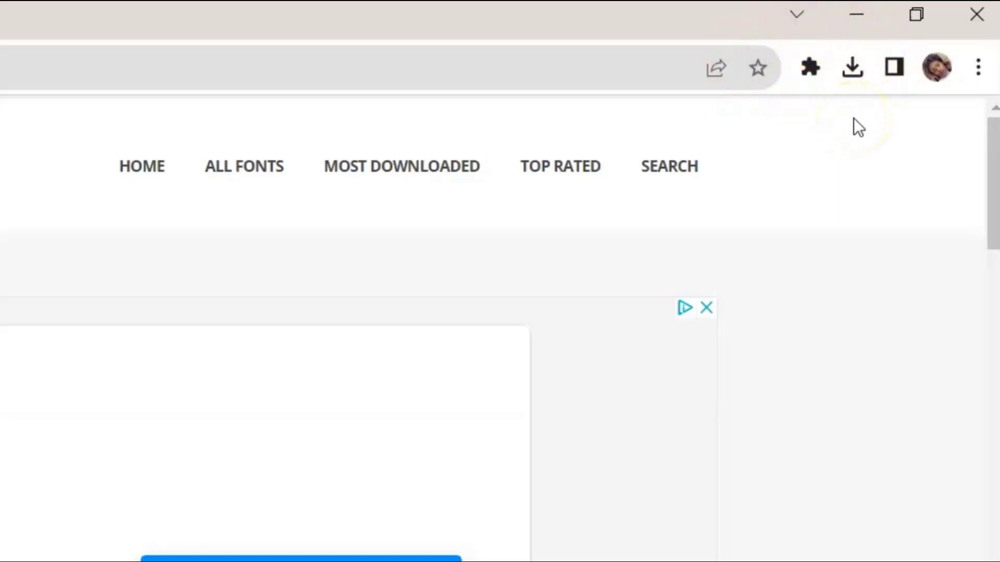
pyautogui.click(849, 74)
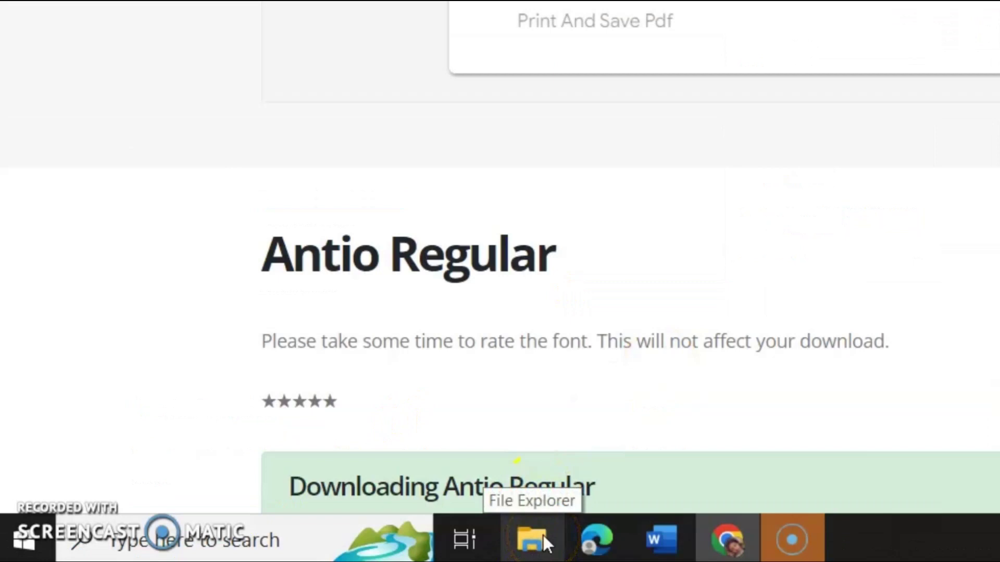
# Open File Explorer's Downloads folder showing the antio-regular zip under Today
pyautogui.click(542, 535)
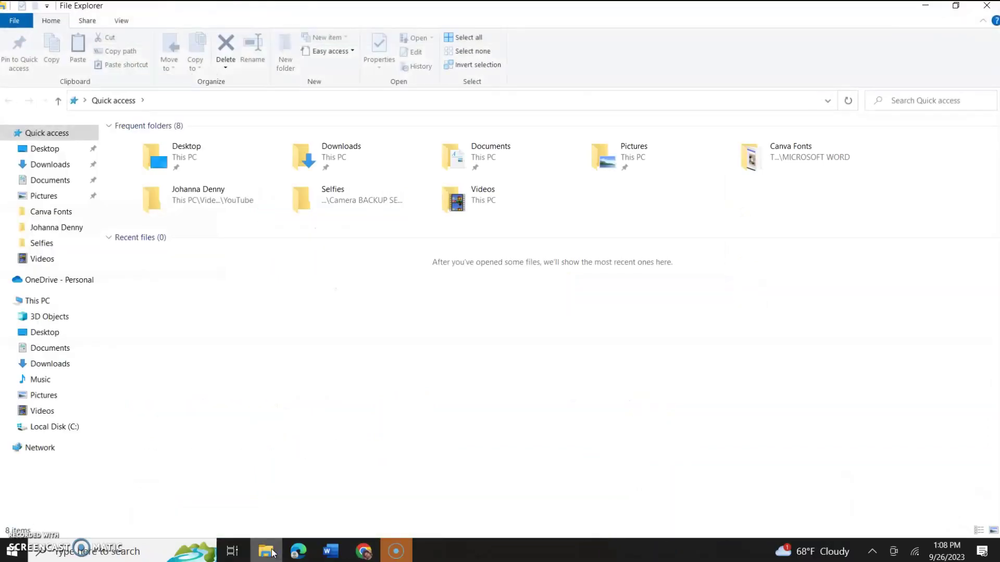
pyautogui.click(157, 422)
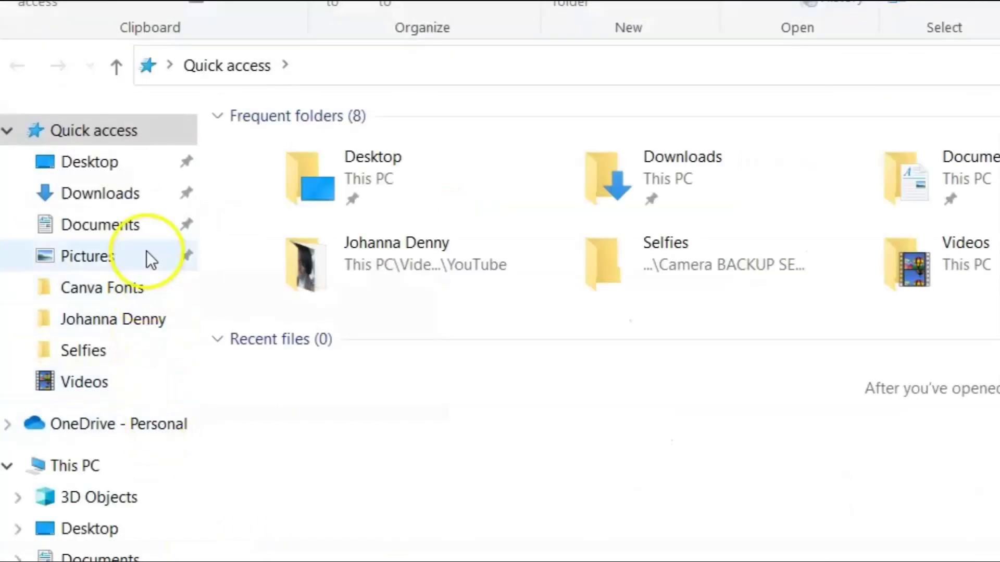
pyautogui.click(54, 168)
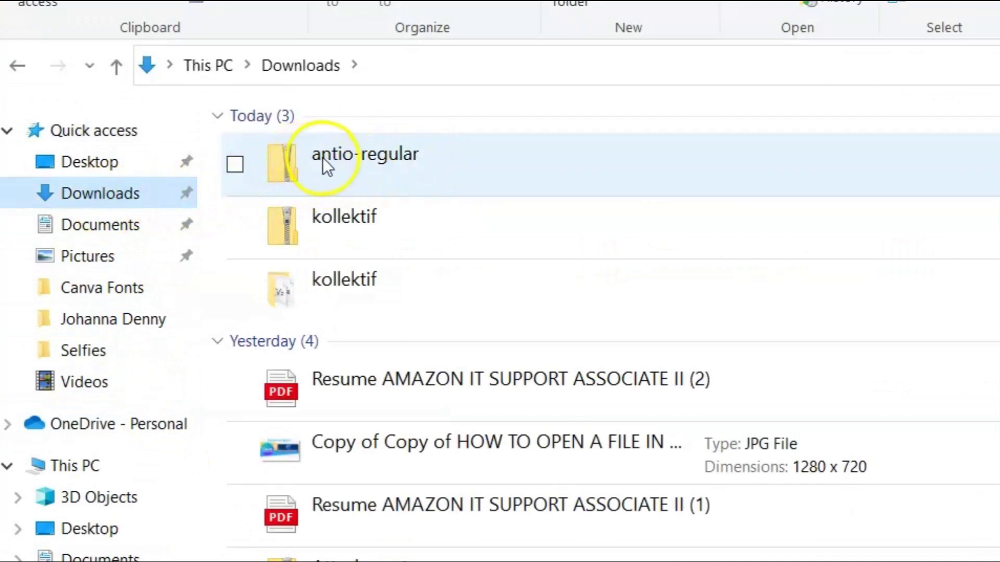
# Extract antio-regular.zip into the suggested Downloads\antio-regular folder
pyautogui.click(394, 159)
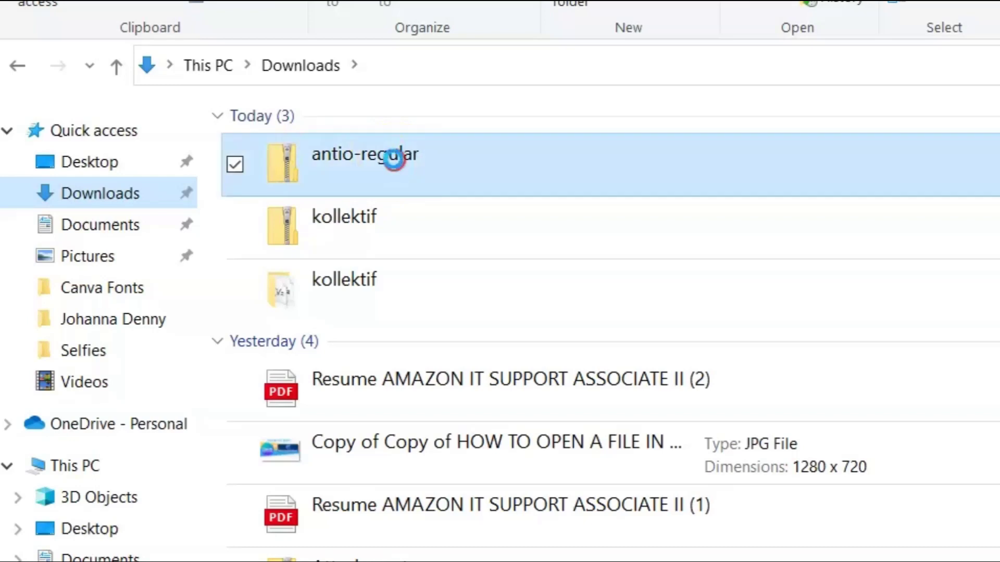
pyautogui.rightClick(394, 160)
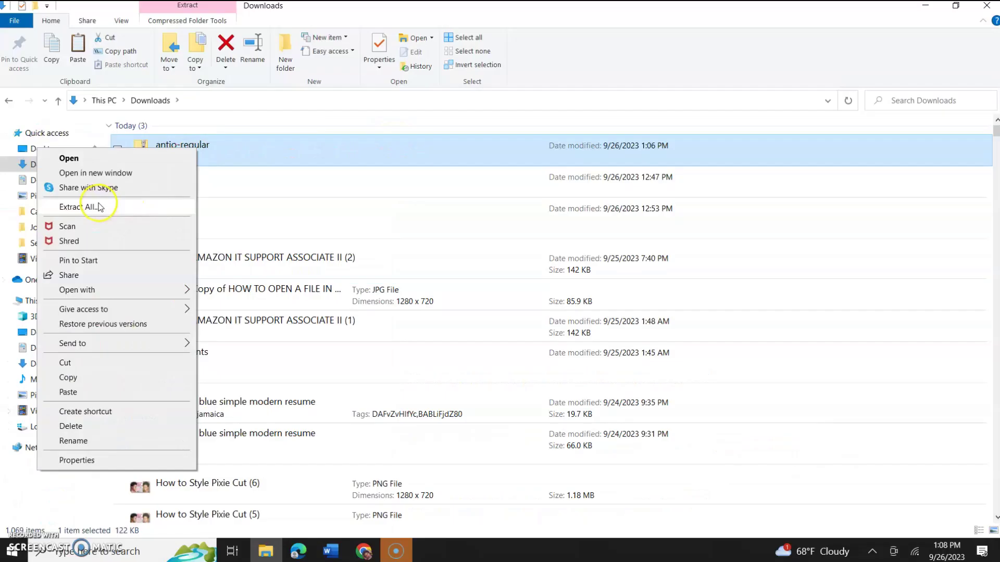
pyautogui.click(201, 272)
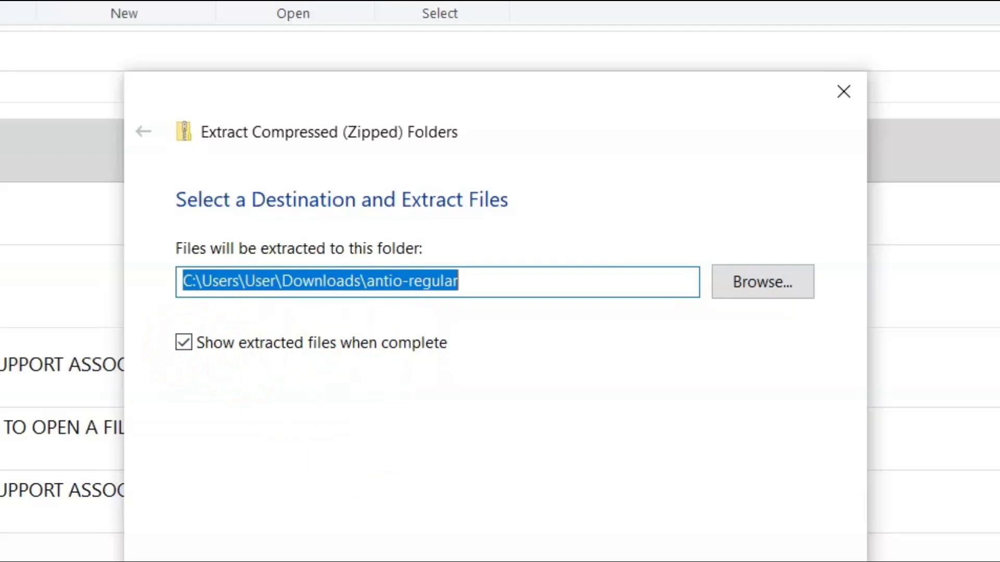
pyautogui.click(604, 407)
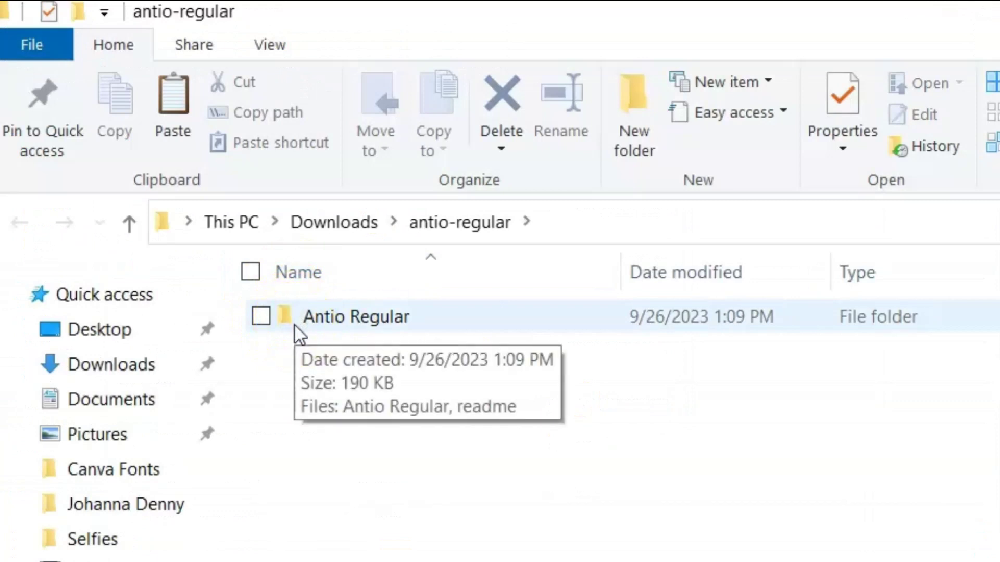
# Open the Antio Regular subfolder and cut the Antio Regular font file
pyautogui.doubleClick(295, 326)
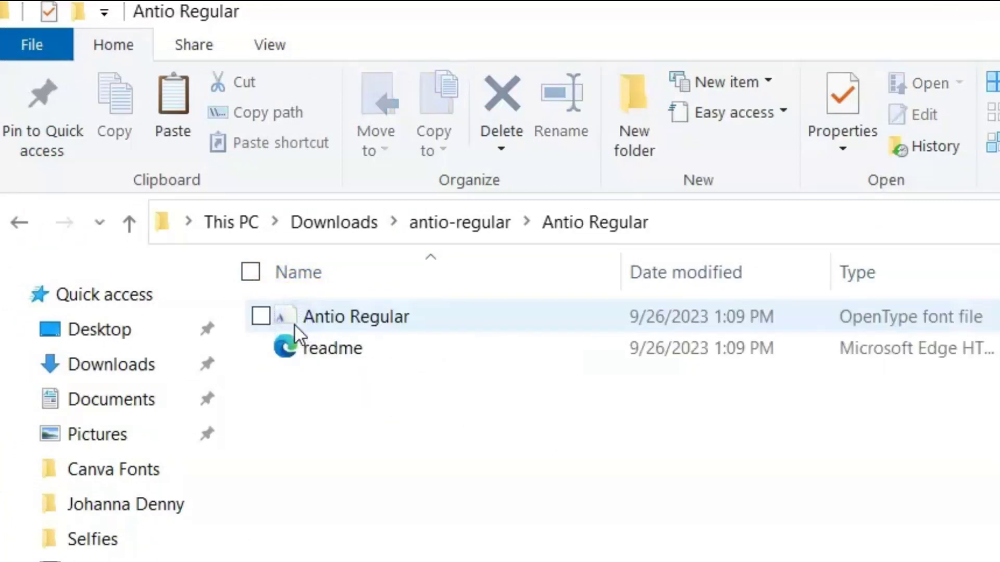
pyautogui.doubleClick(442, 319)
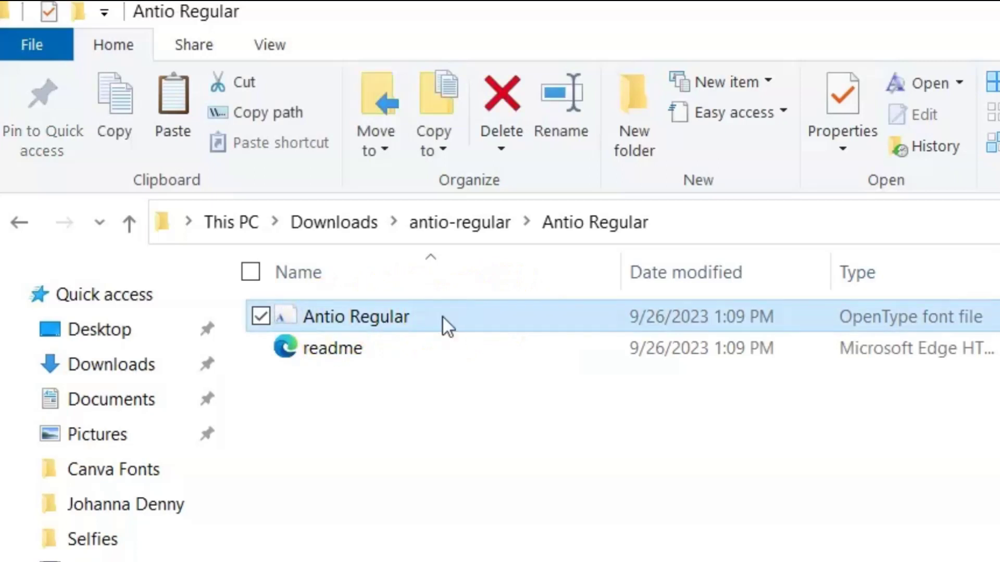
pyautogui.rightClick(442, 316)
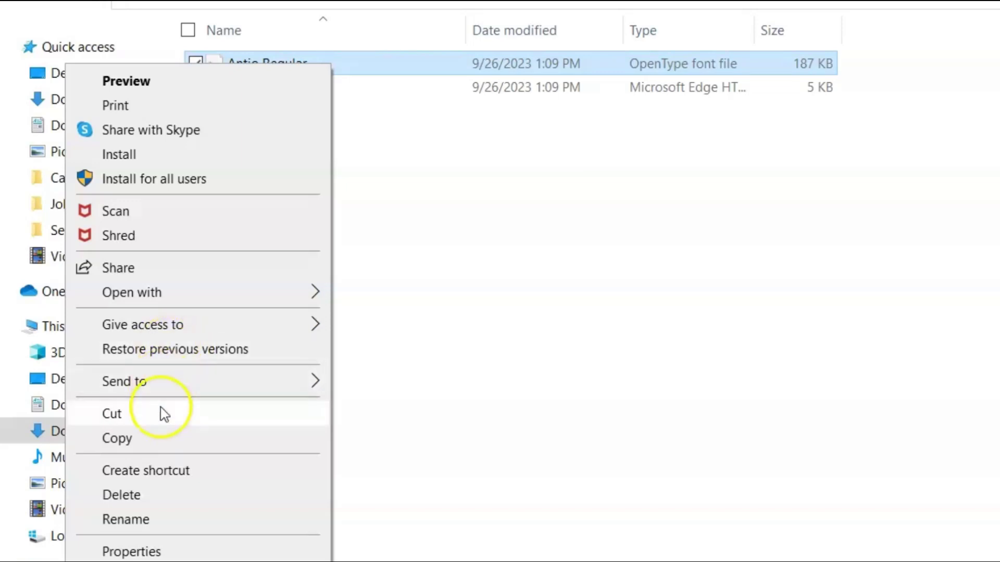
pyautogui.click(161, 410)
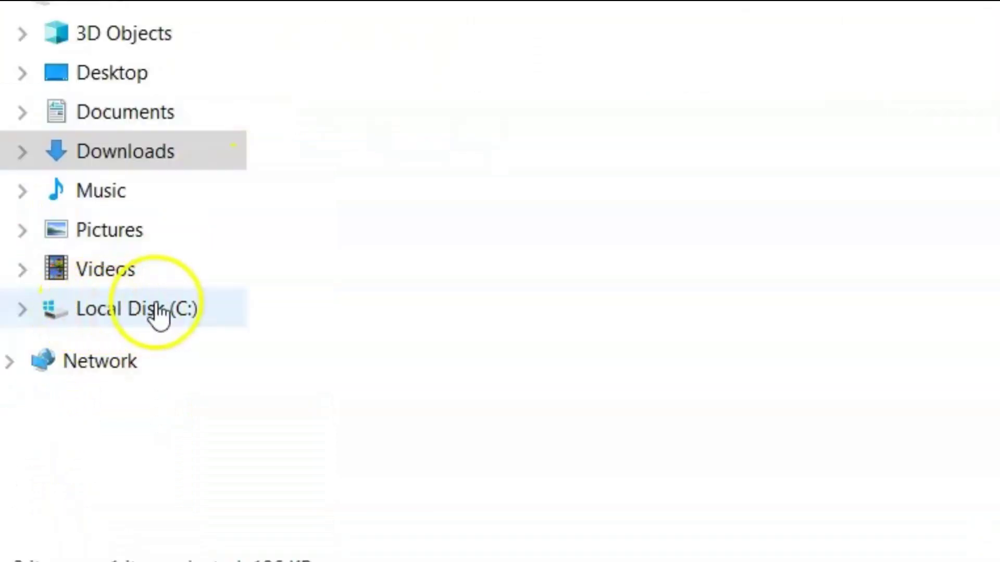
# Paste the Antio Regular font into C:\Windows\Fonts to install it, then open Fonts
pyautogui.click(148, 313)
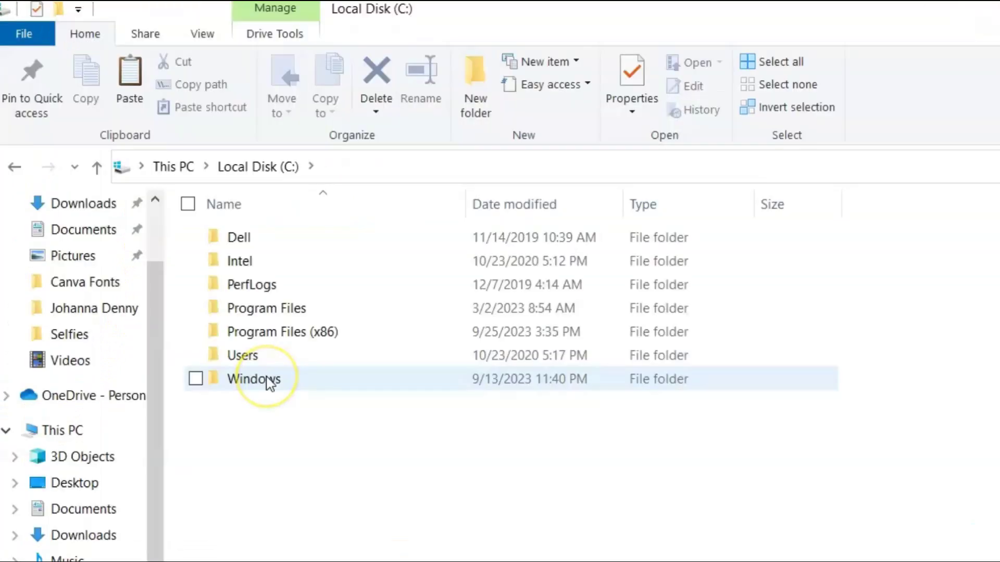
pyautogui.doubleClick(155, 230)
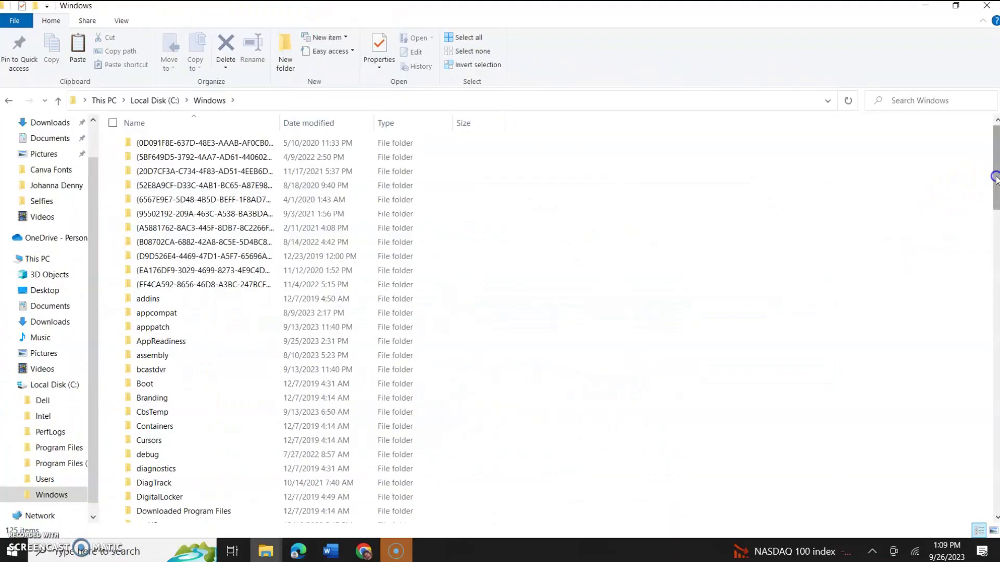
pyautogui.moveTo(994, 177); pyautogui.dragTo(995, 204)
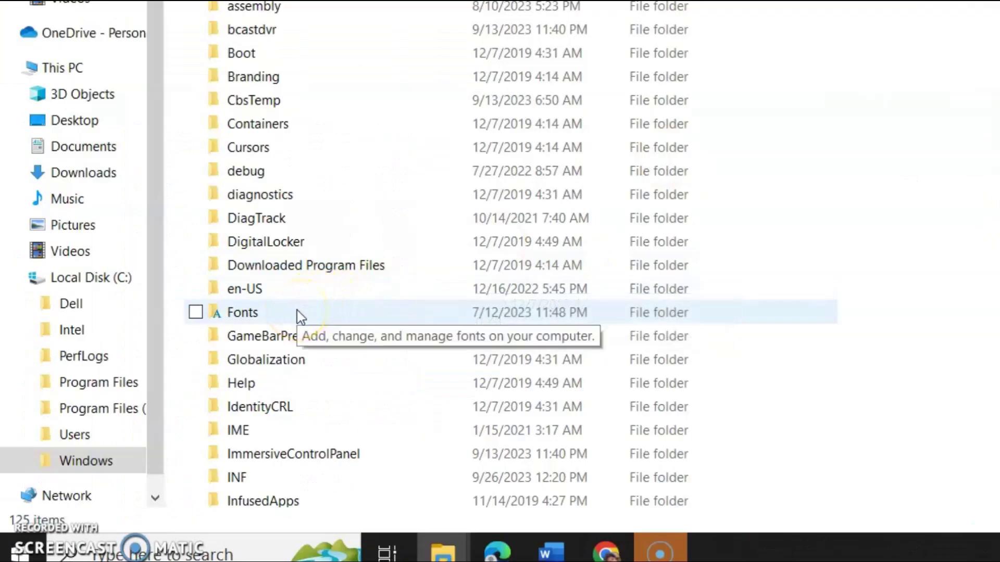
pyautogui.click(300, 314)
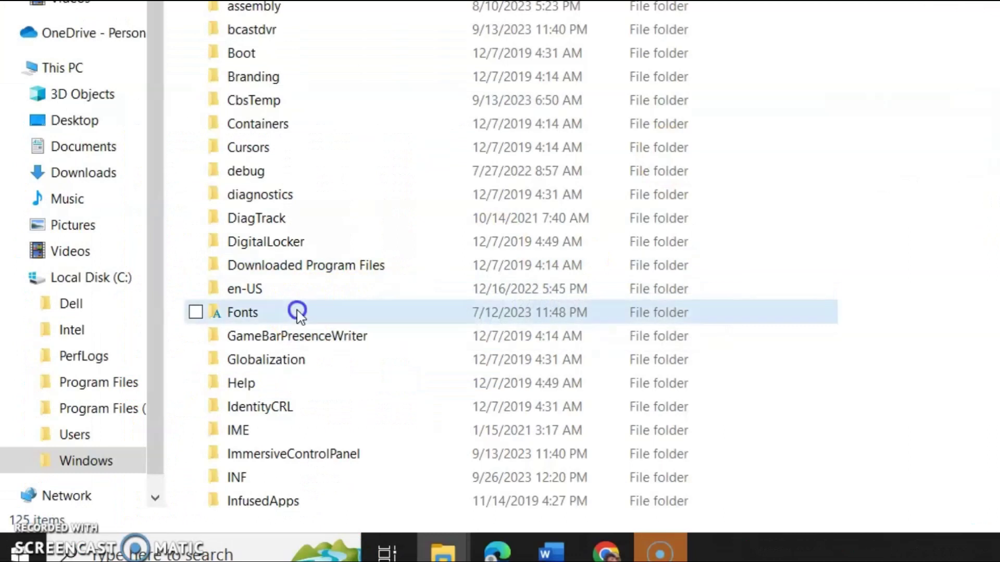
pyautogui.rightClick(299, 313)
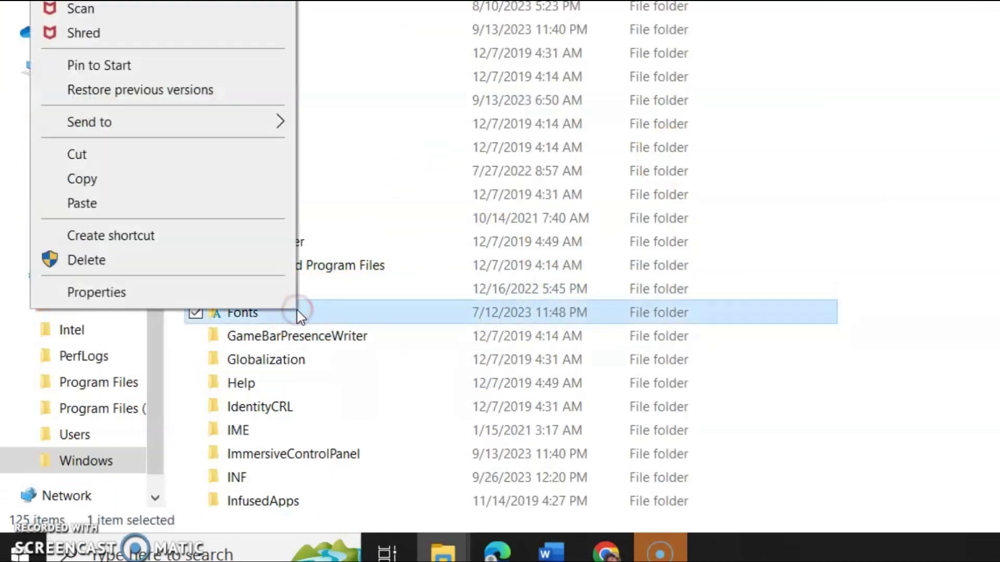
pyautogui.click(82, 203)
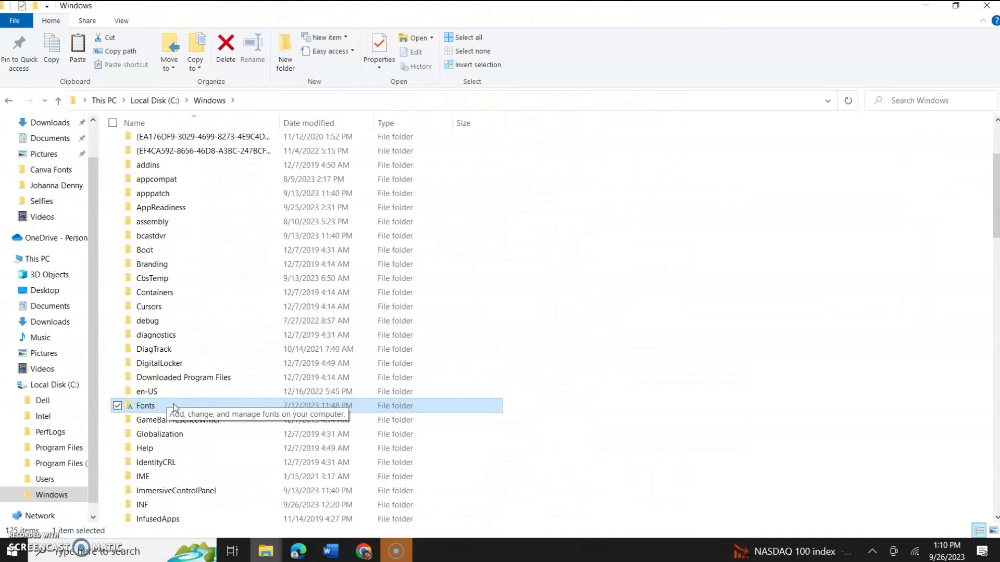
pyautogui.doubleClick(175, 406)
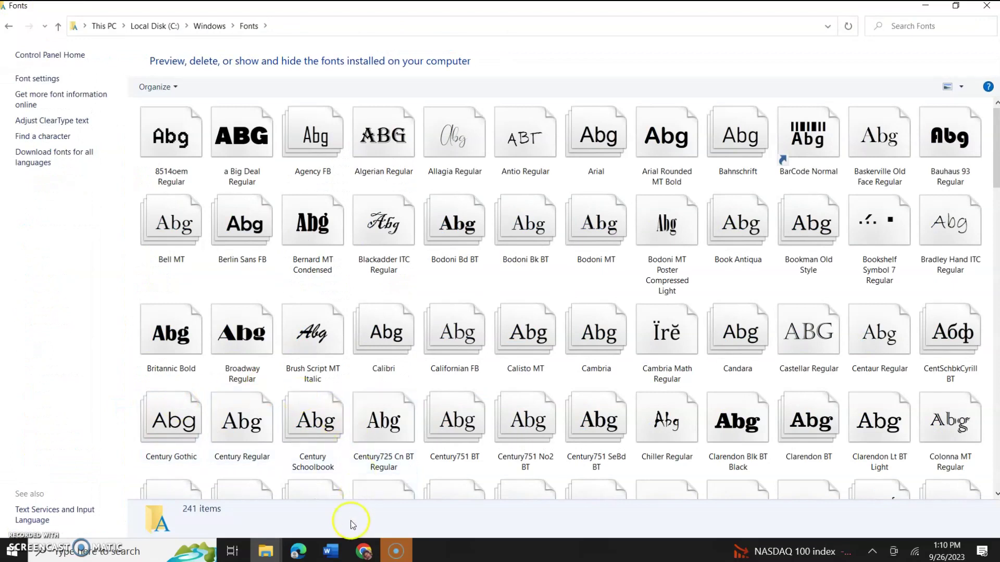
# Bring the blank Word Document1 to the front
pyautogui.click(332, 551)
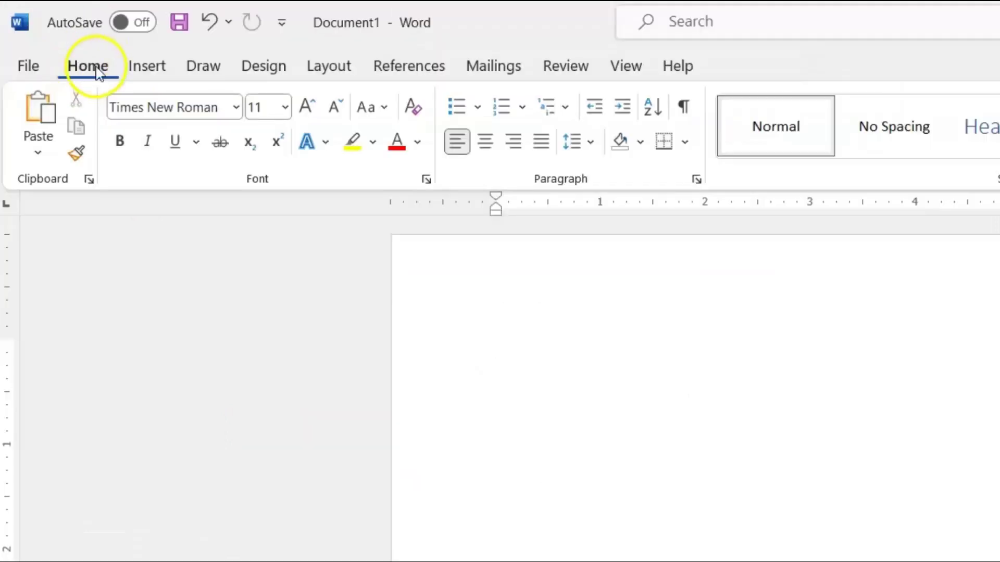
# Choose Antio from Word's font list for the blank document
pyautogui.click(238, 108)
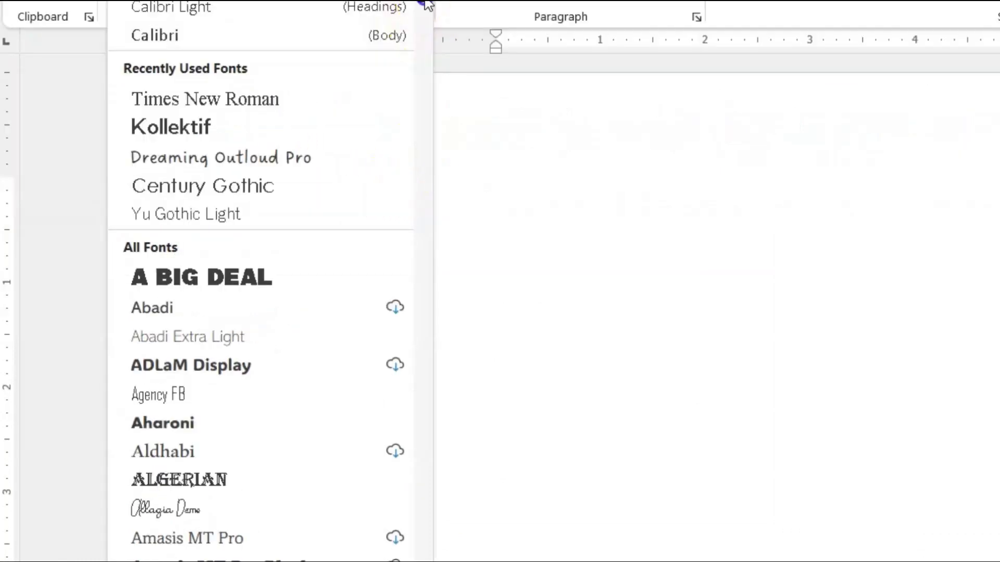
pyautogui.moveTo(425, 4); pyautogui.dragTo(426, 10)
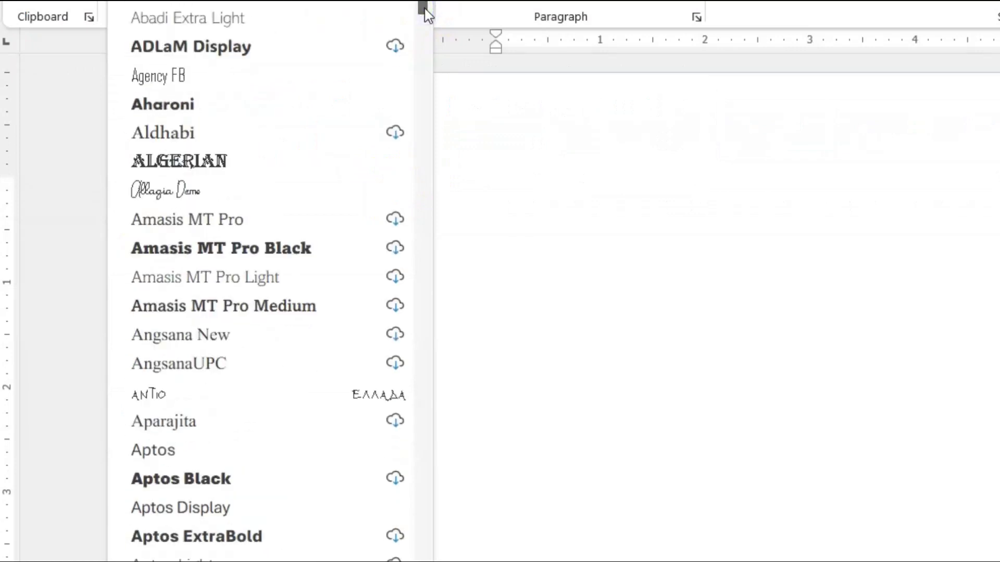
pyautogui.click(177, 394)
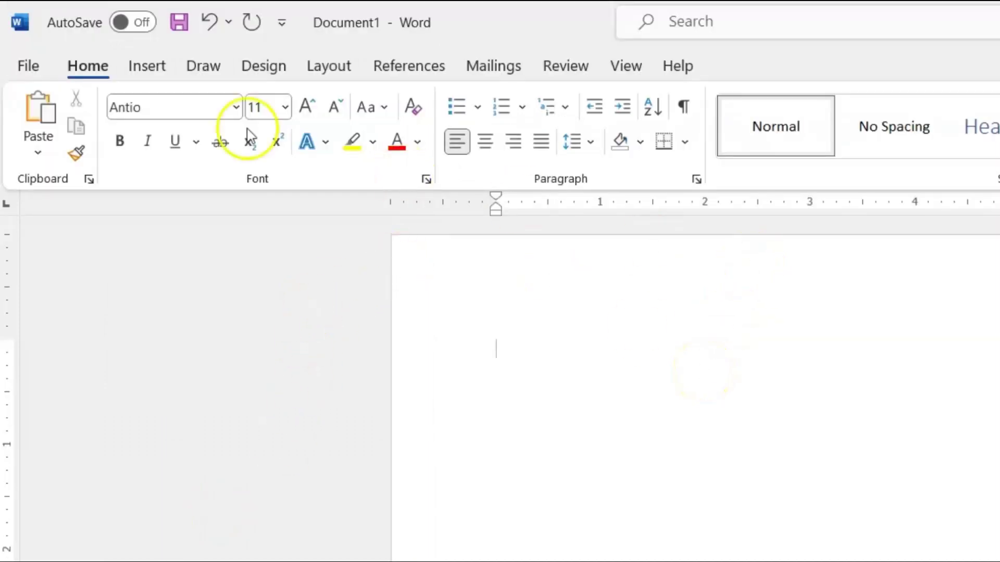
pyautogui.click(285, 108)
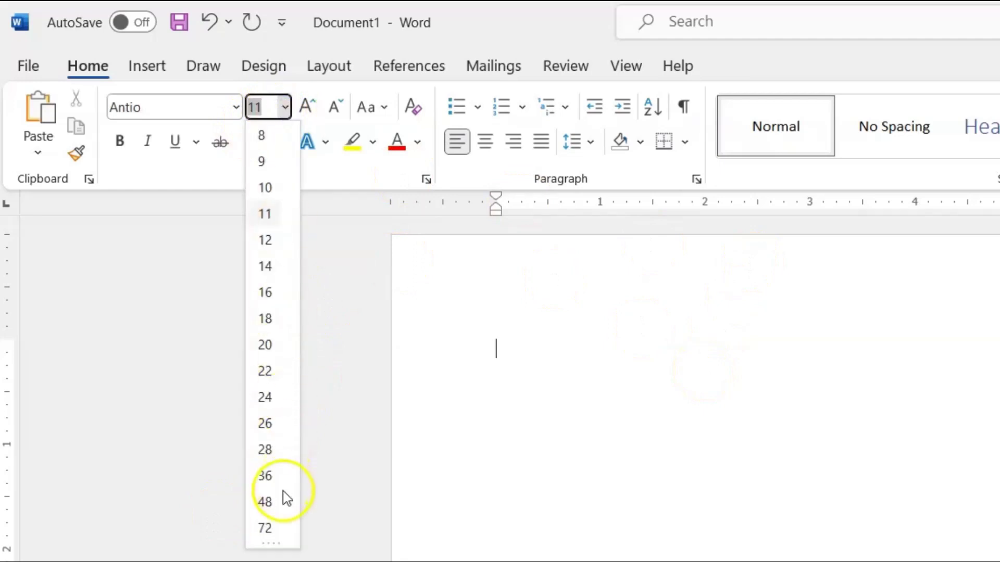
# Set the font size to 72 and type 'Microsoft Word' in Antio, correcting the mistyped letter
pyautogui.click(271, 524)
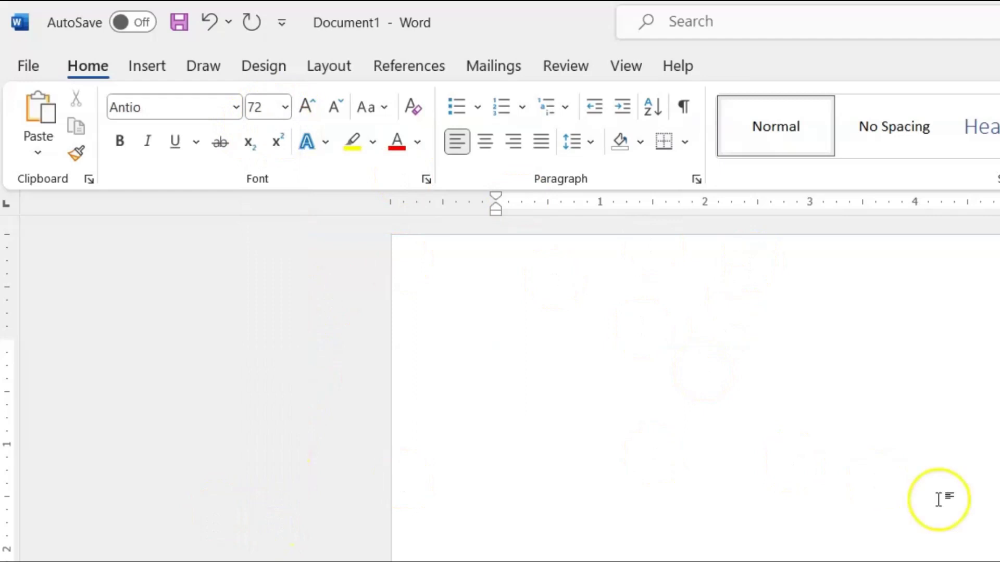
pyautogui.write('M')
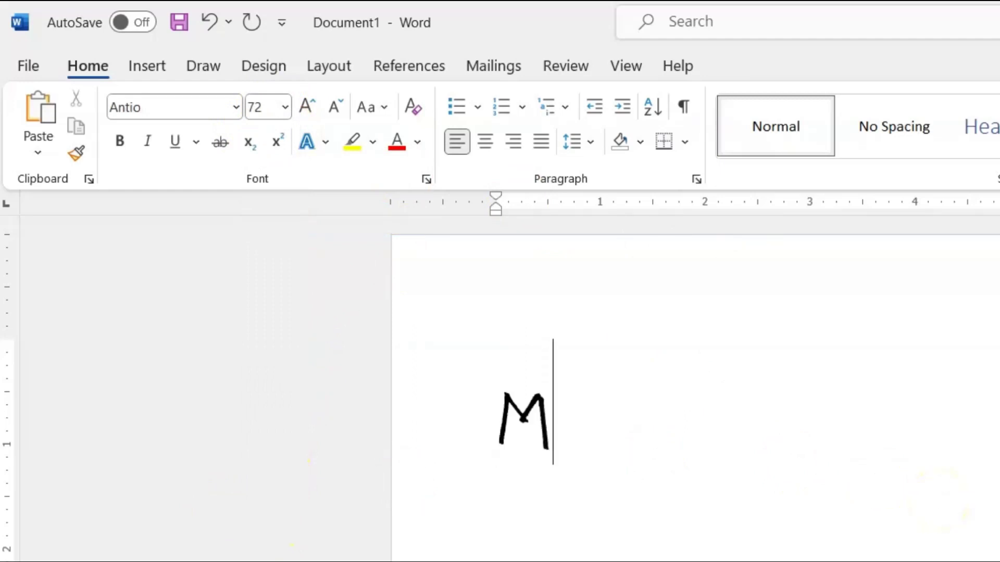
pyautogui.write('icro')
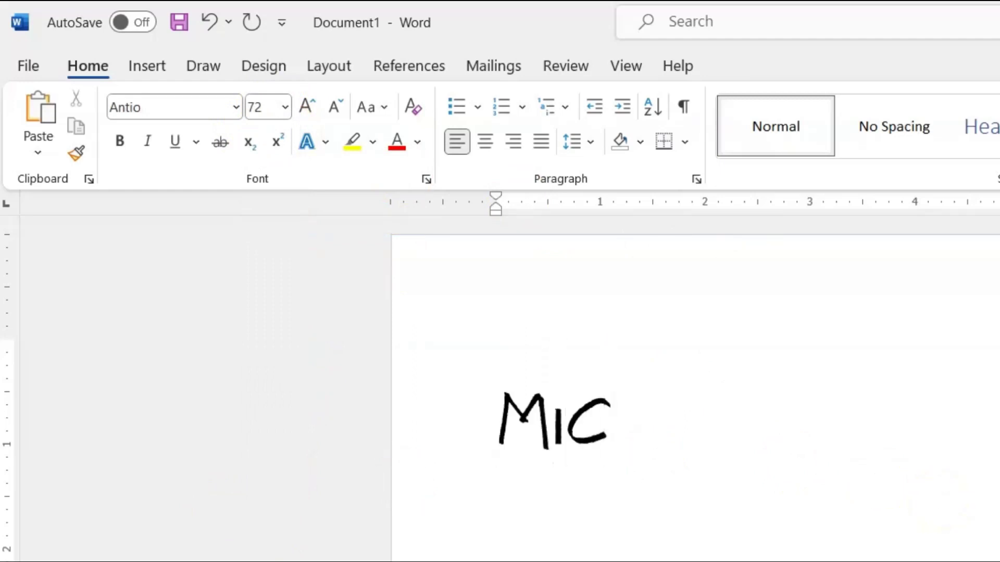
pyautogui.write('sofy')
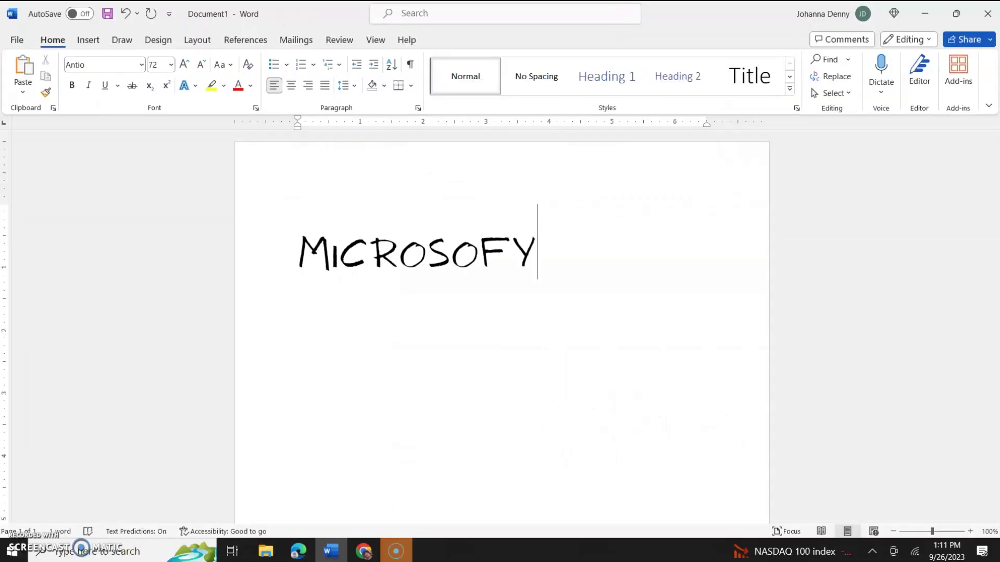
pyautogui.press('BackSpace')
pyautogui.write('t word')
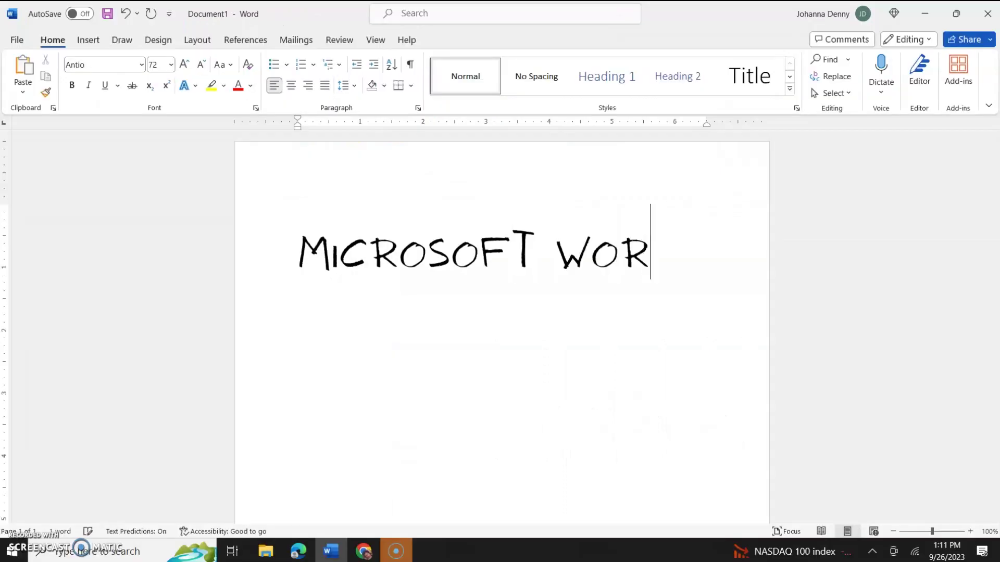